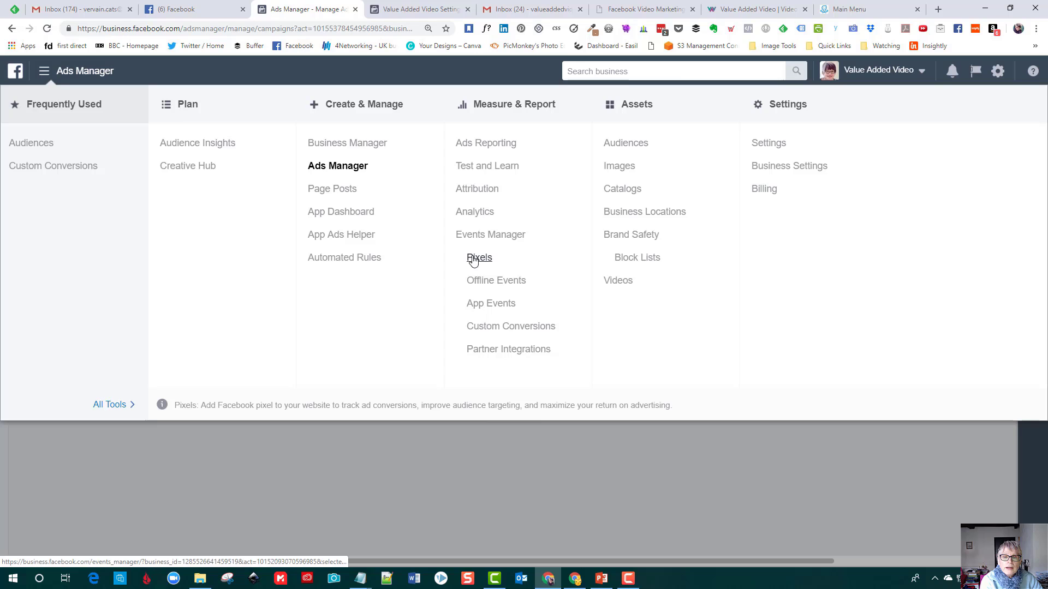
Step: Open the Facebook Pixels page and switch to the ad account whose pixel still needs setting up
left_click(474, 259)
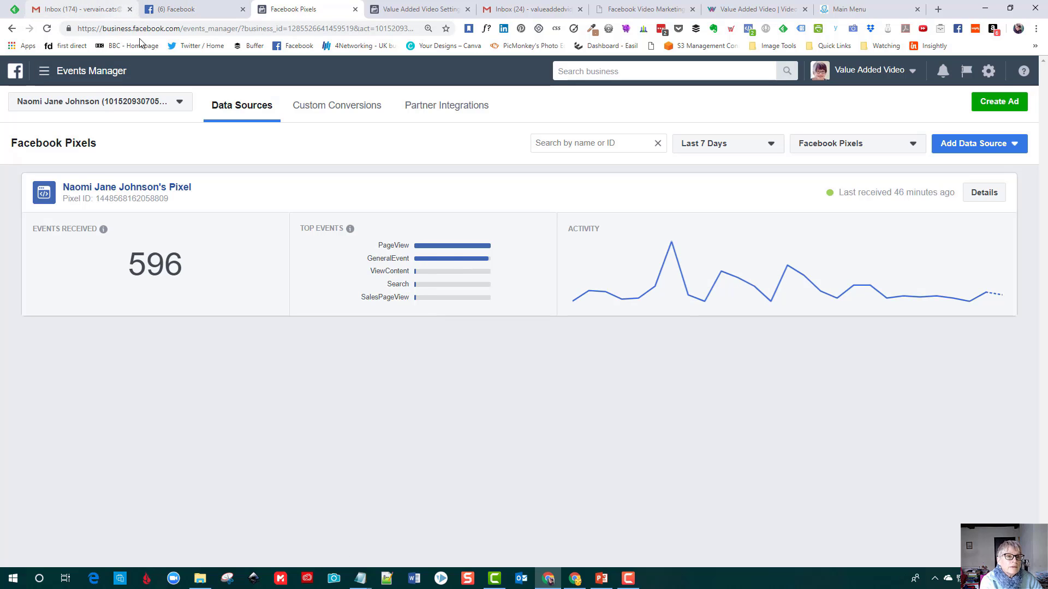
left_click(177, 104)
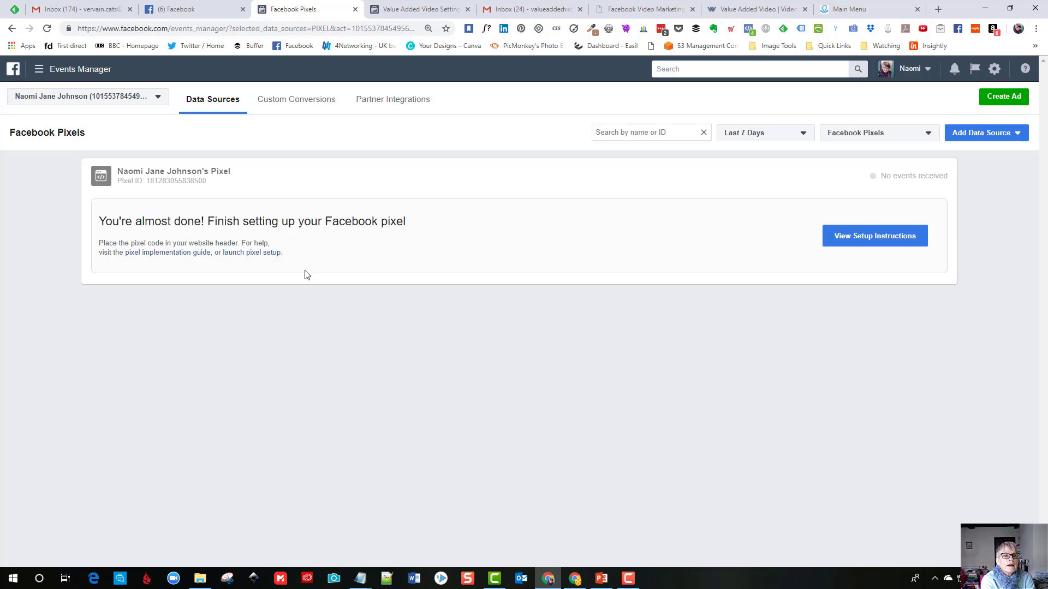
left_click_drag(293, 254, 102, 229)
left_click(90, 238)
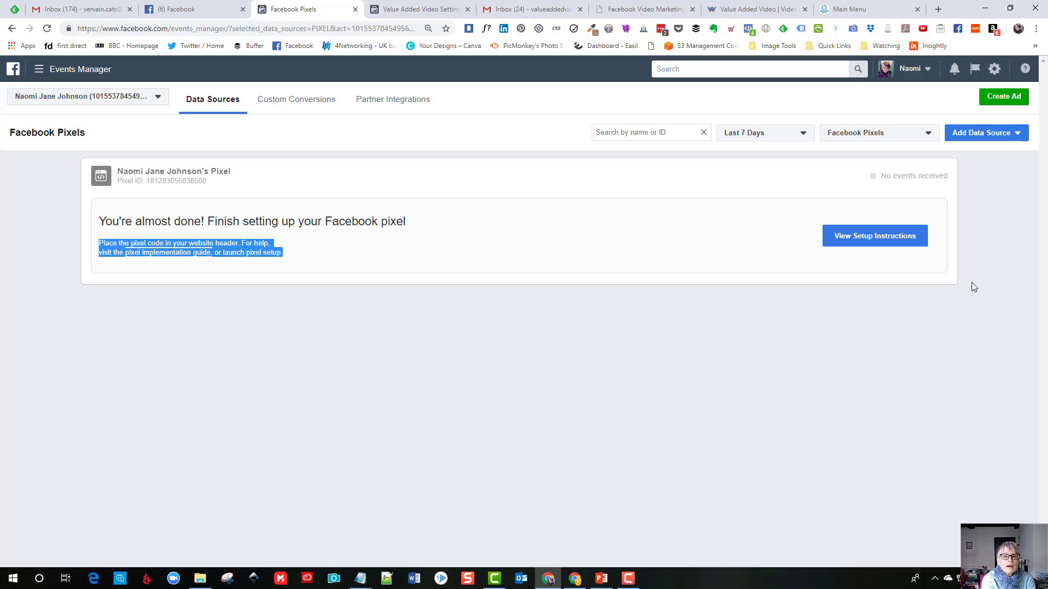
Step: Open the pixel's setup instructions and choose to install the pixel code manually
left_click(865, 245)
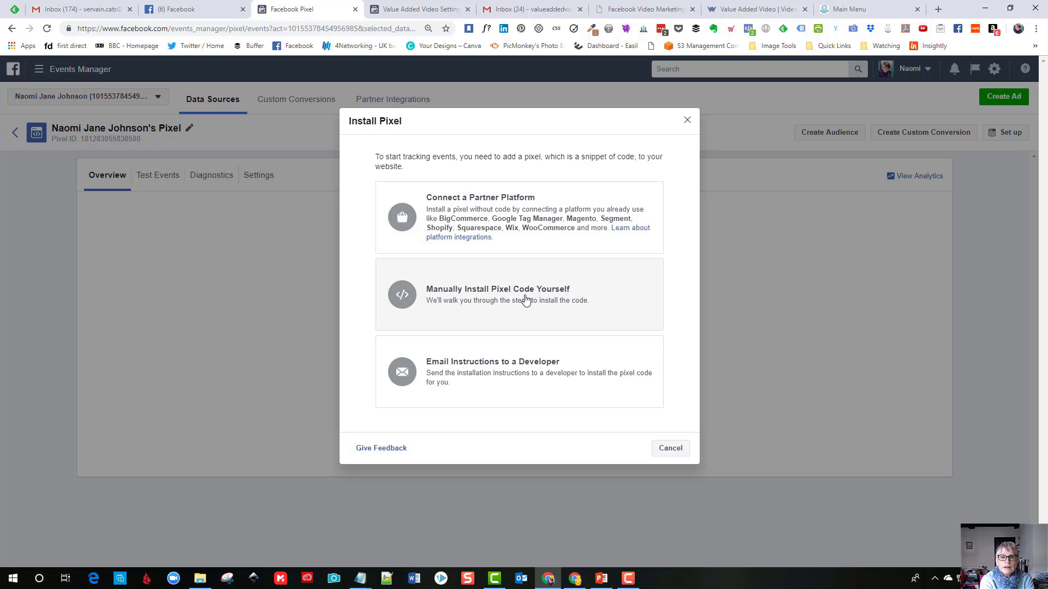
left_click(526, 300)
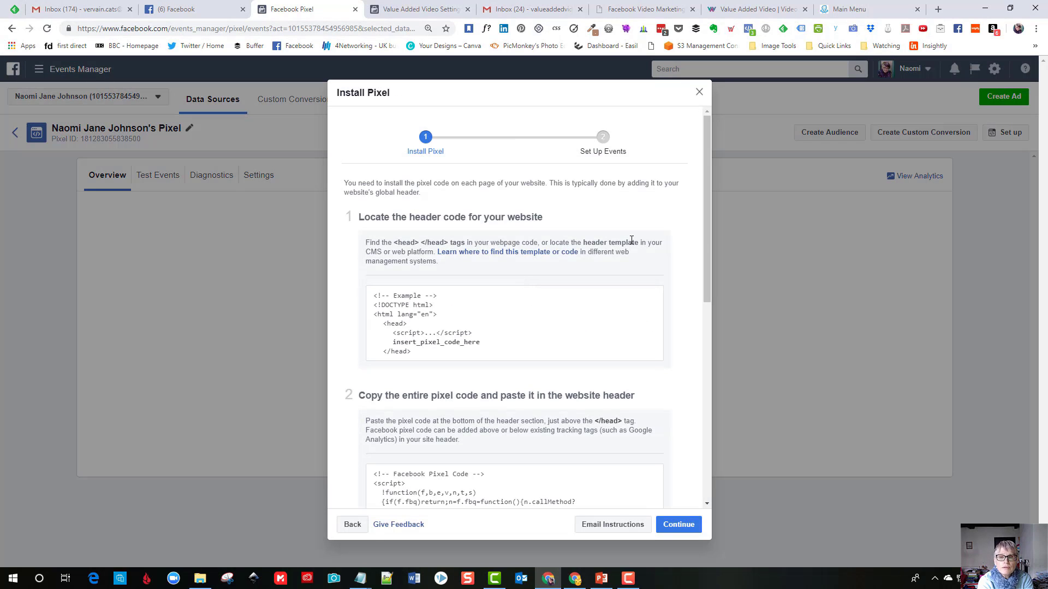
left_click(717, 268)
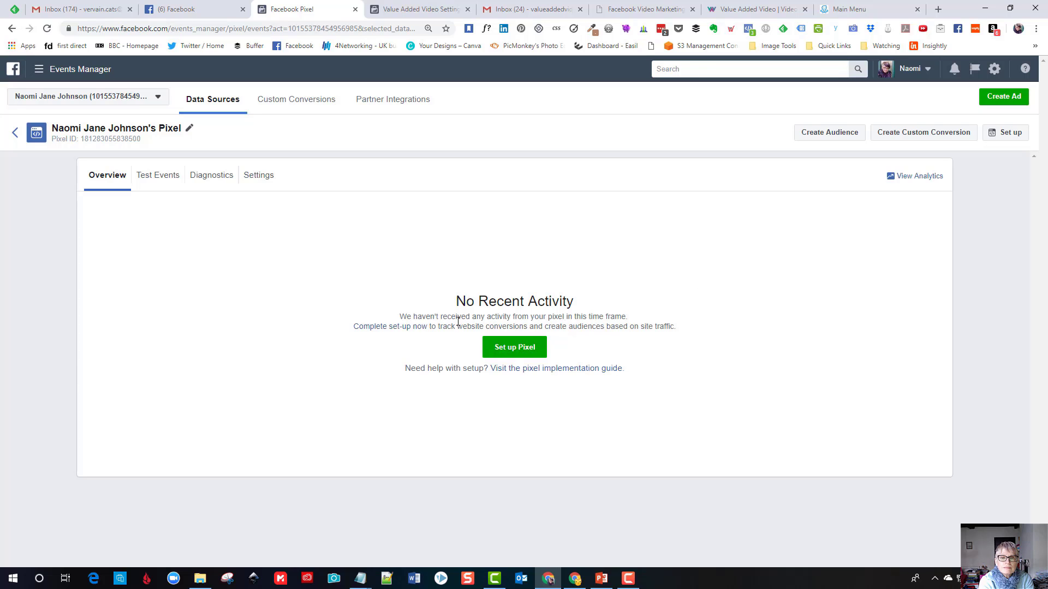
left_click(523, 348)
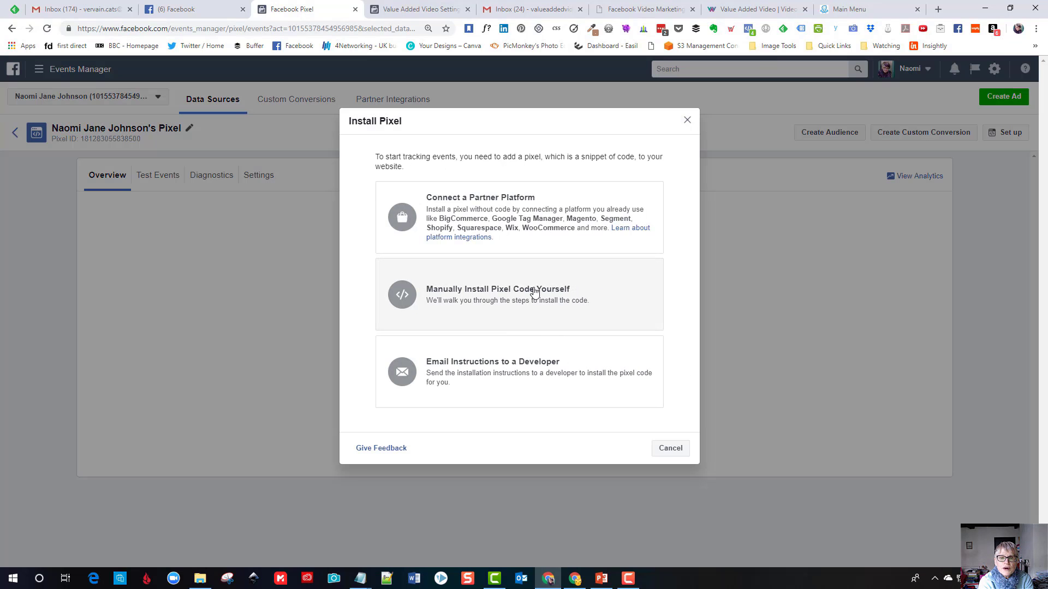
left_click(584, 292)
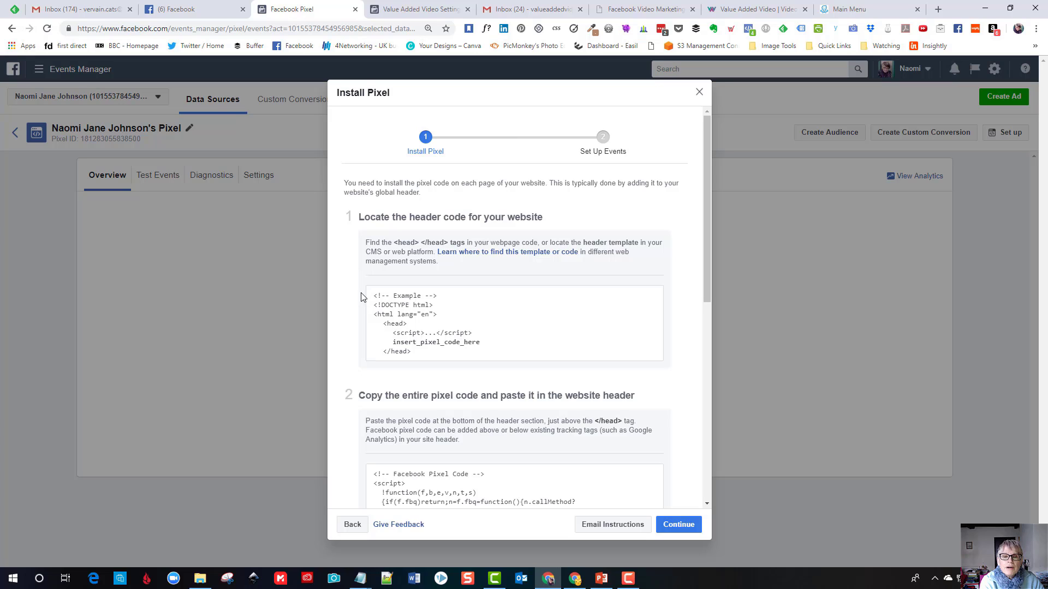
Step: Copy the entire Facebook pixel base code from the installation instructions to the clipboard
scroll(363, 299, "down", 4)
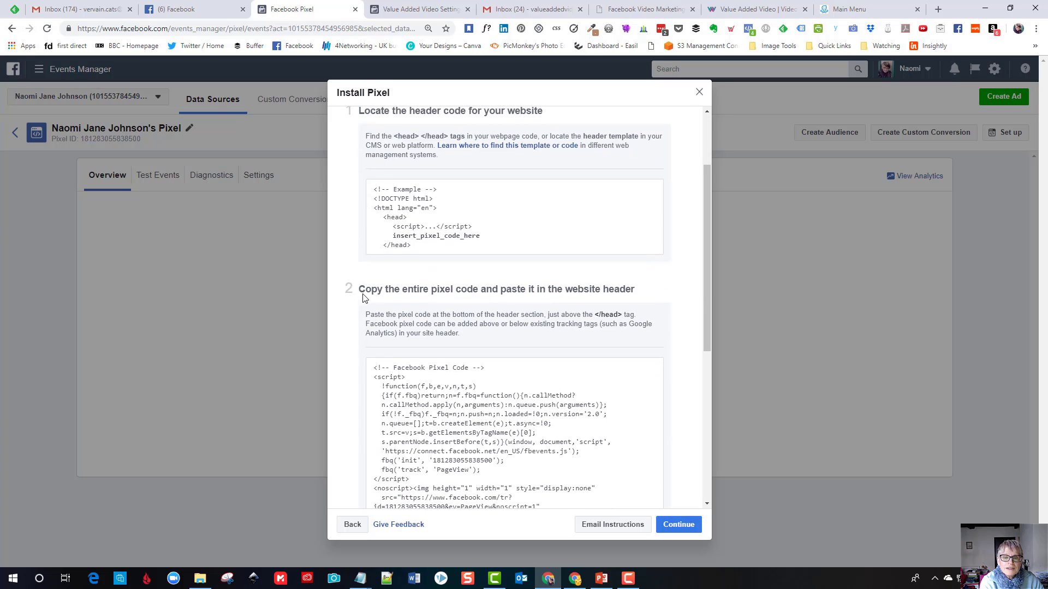
mouse_move(382, 286)
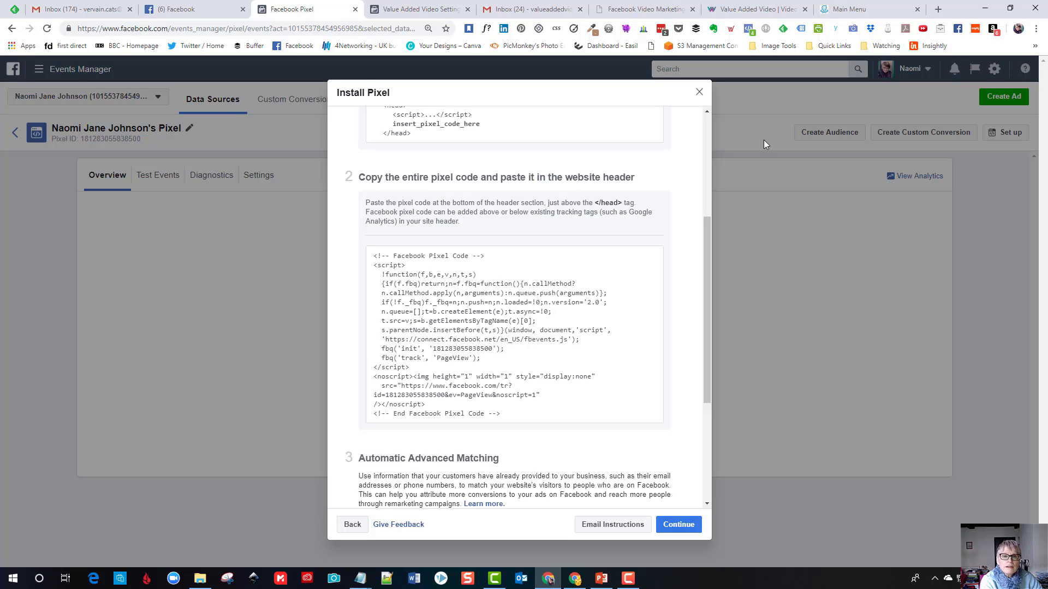
mouse_move(549, 349)
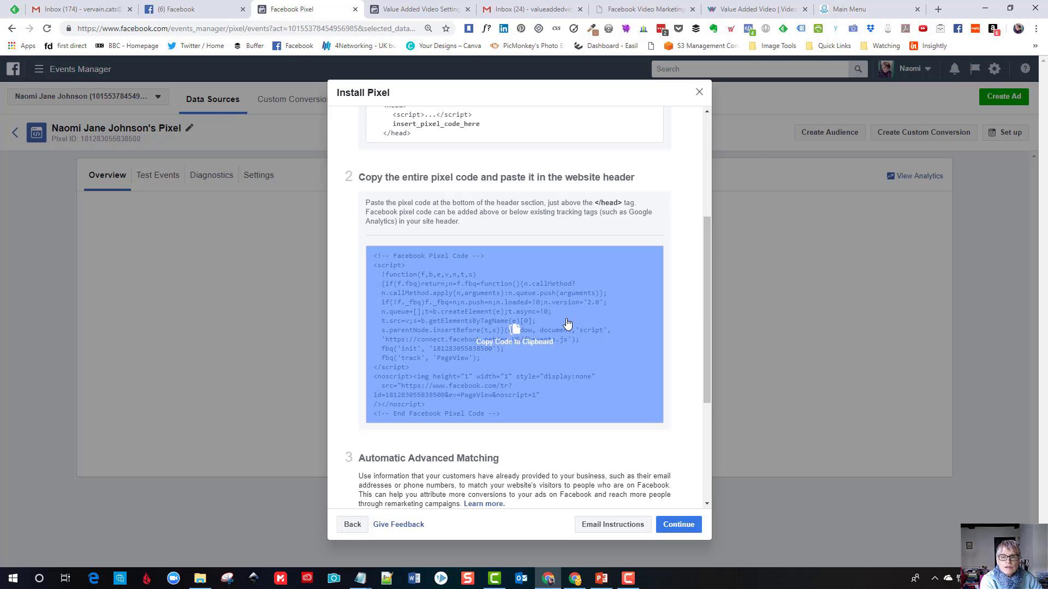
left_click(554, 308)
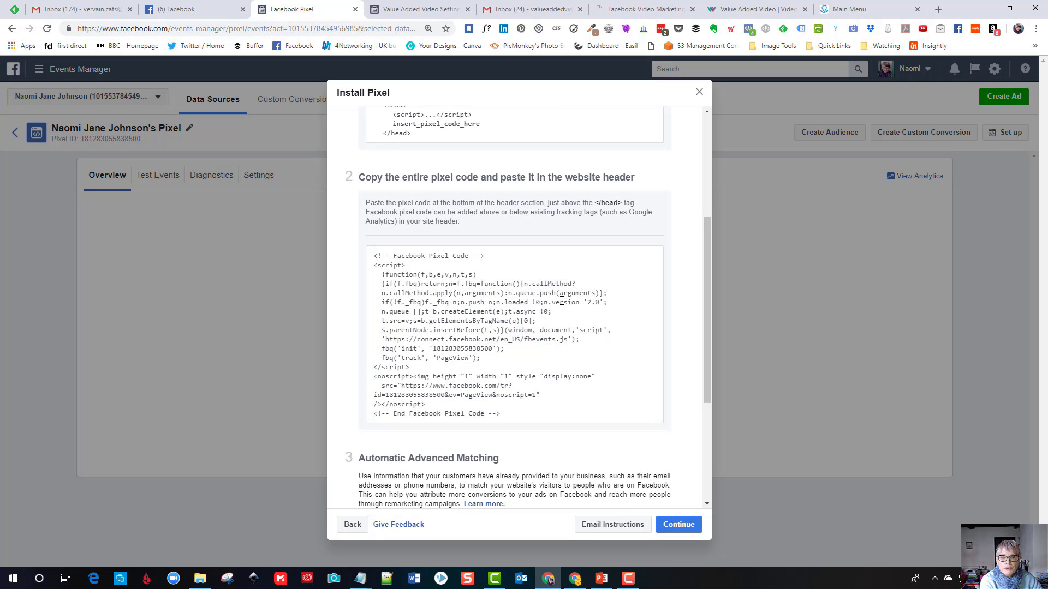
Step: Review the Ecommerce and Retail events in the event setup stage and finish the pixel setup
left_click(679, 525)
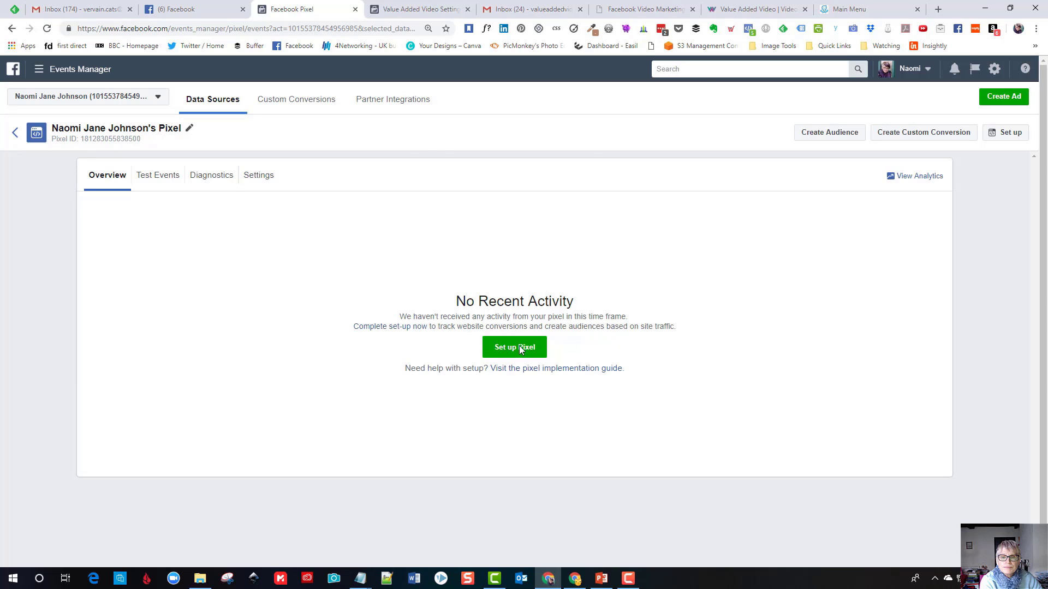
left_click(520, 347)
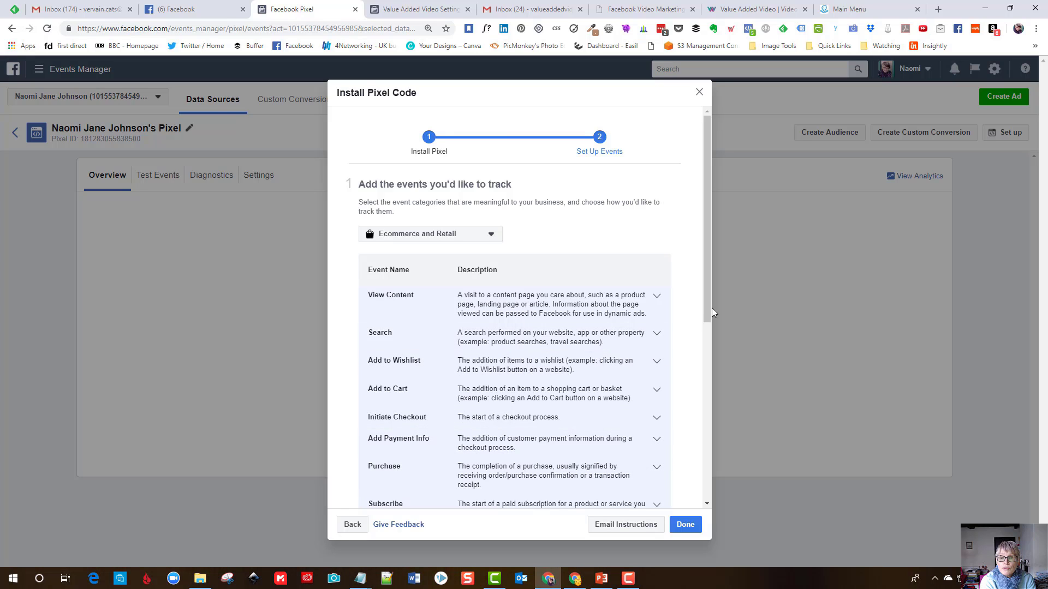
left_click_drag(712, 310, 715, 433)
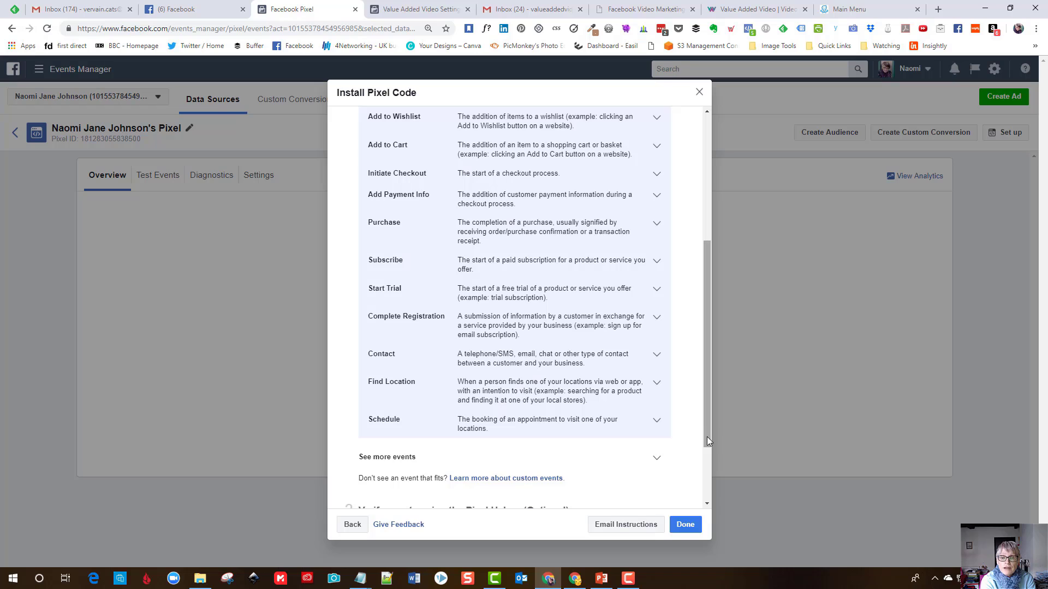
left_click_drag(707, 437, 712, 463)
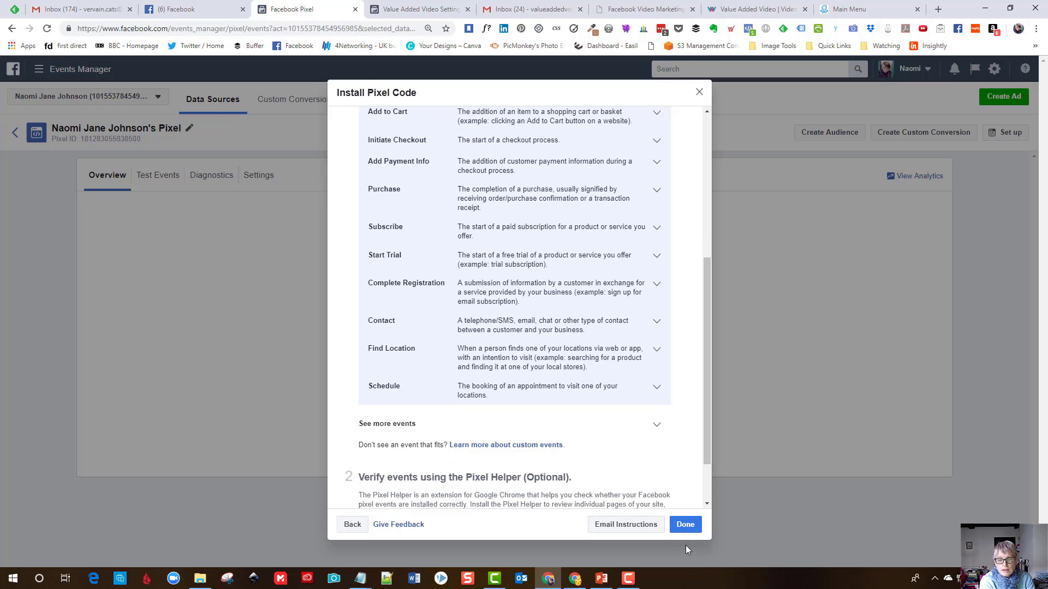
left_click(686, 525)
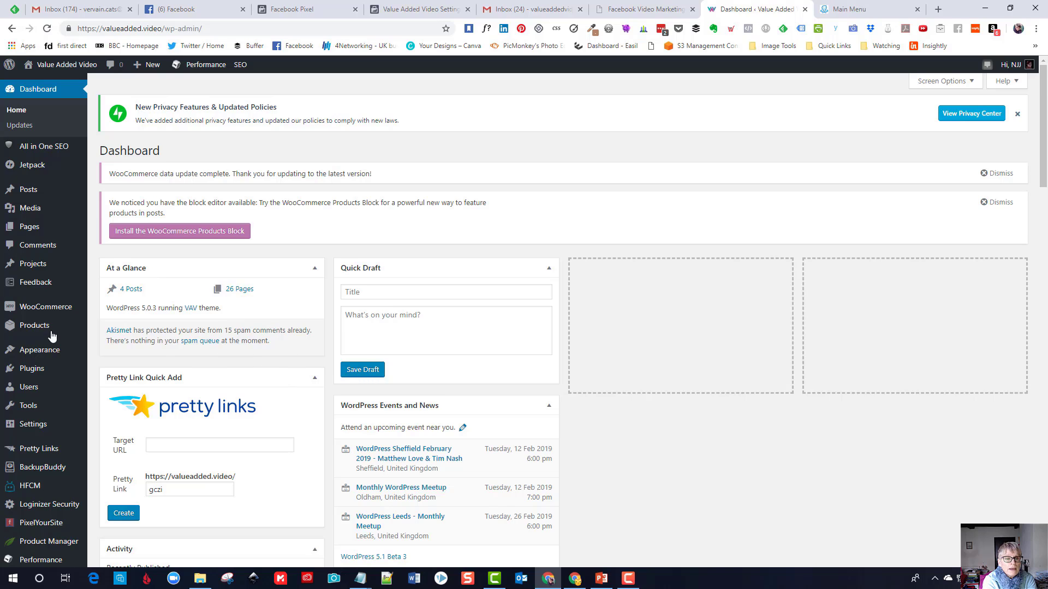
Step: Start a new code snippet in the HFCM plugin on the website's WordPress dashboard
scroll(52, 335, "down", 2)
mouse_move(33, 382)
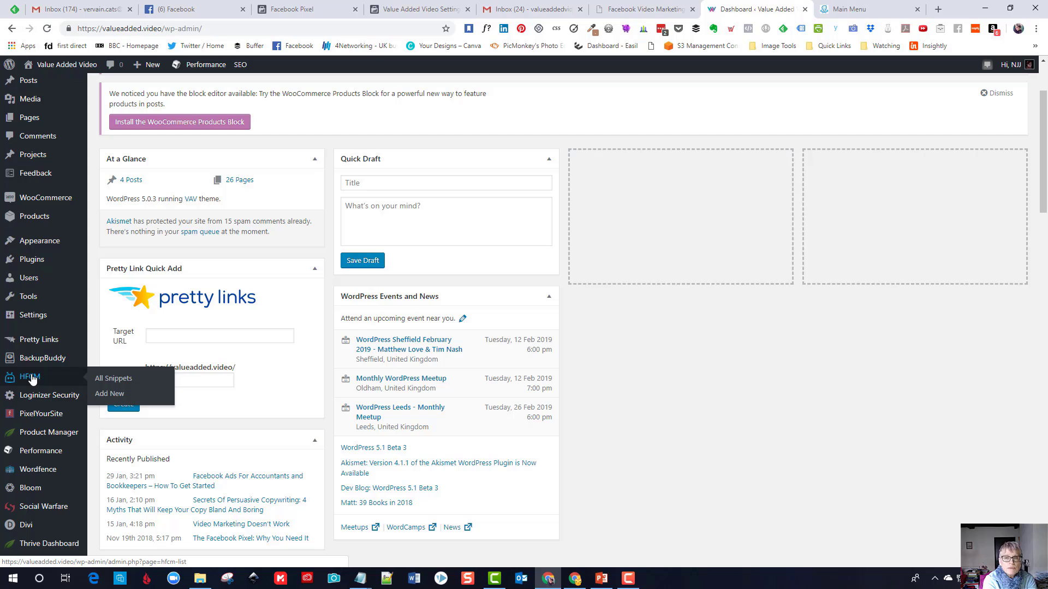
left_click(32, 378)
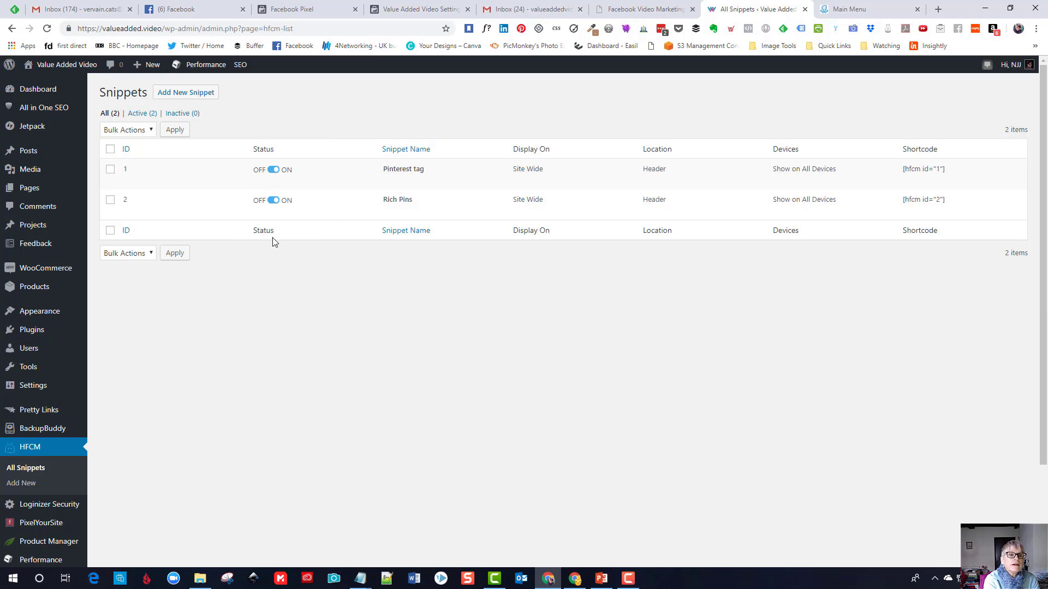
left_click(206, 100)
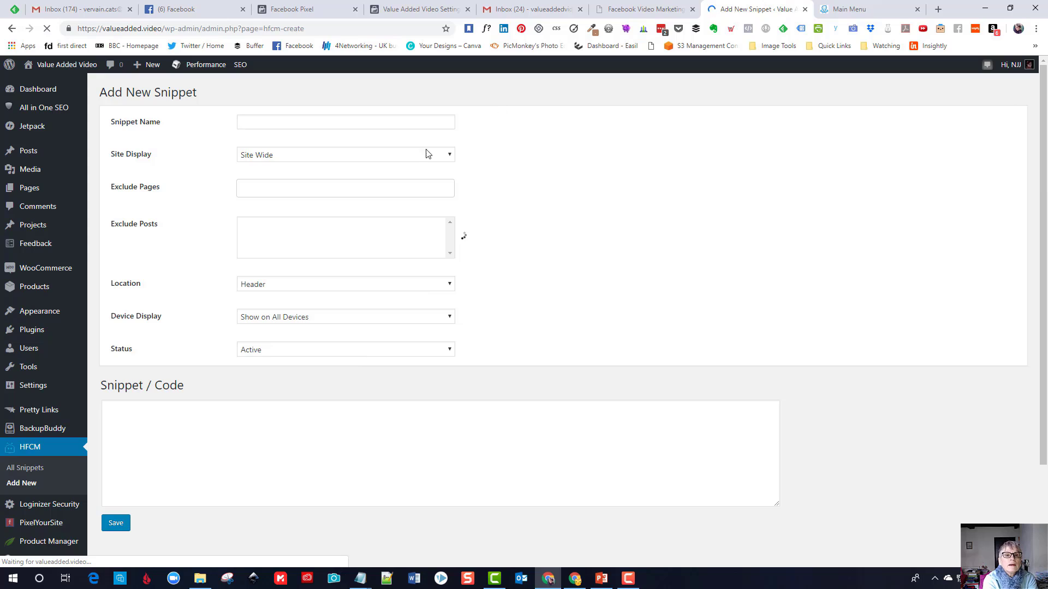
Step: Name the new snippet "Facebook Pixel" and keep its site display as Site Wide
left_click(392, 122)
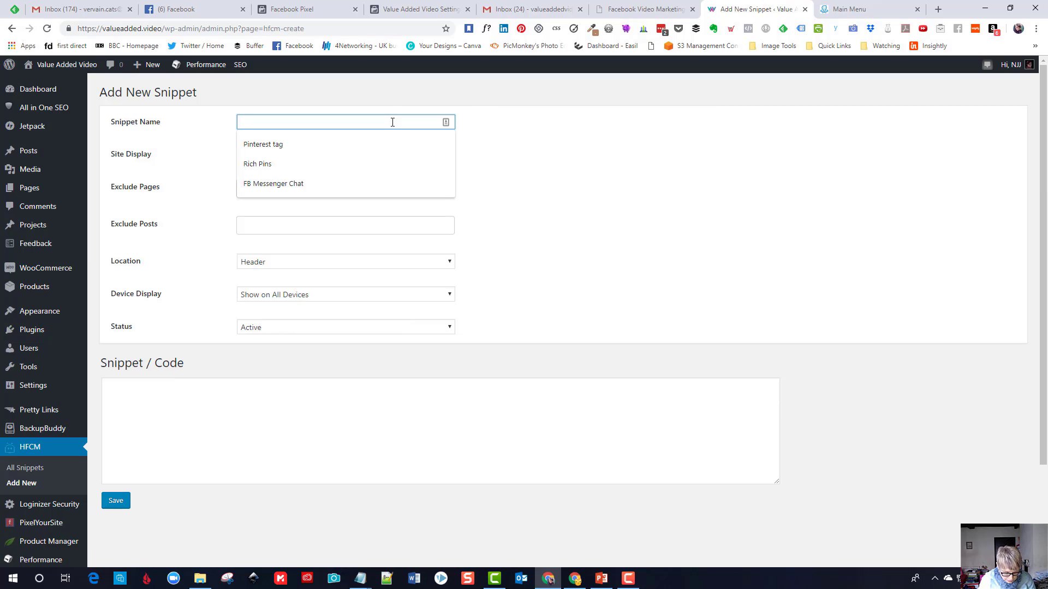
type("Facebook P")
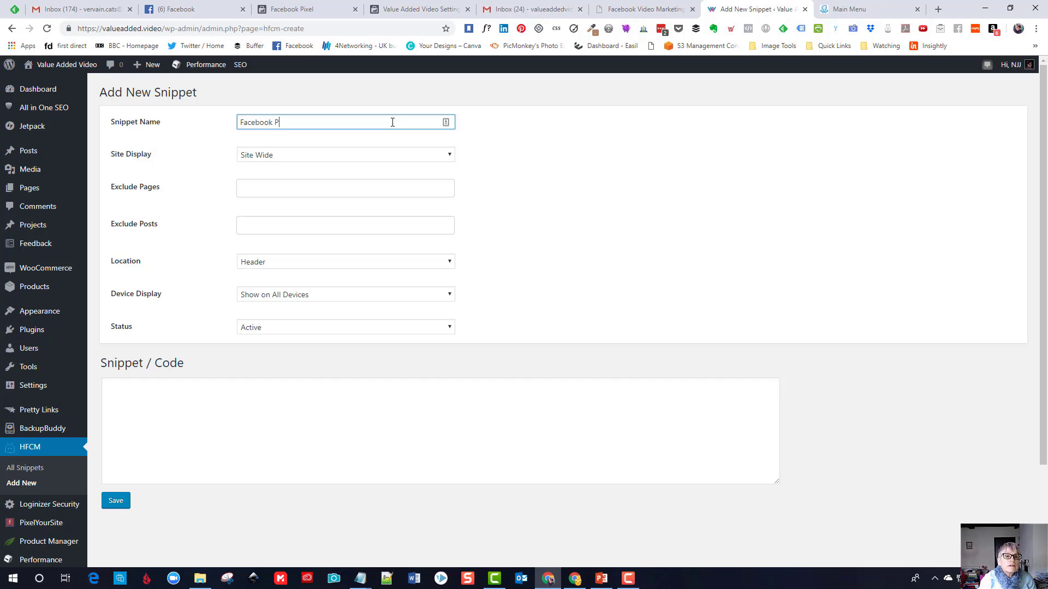
type("ixel")
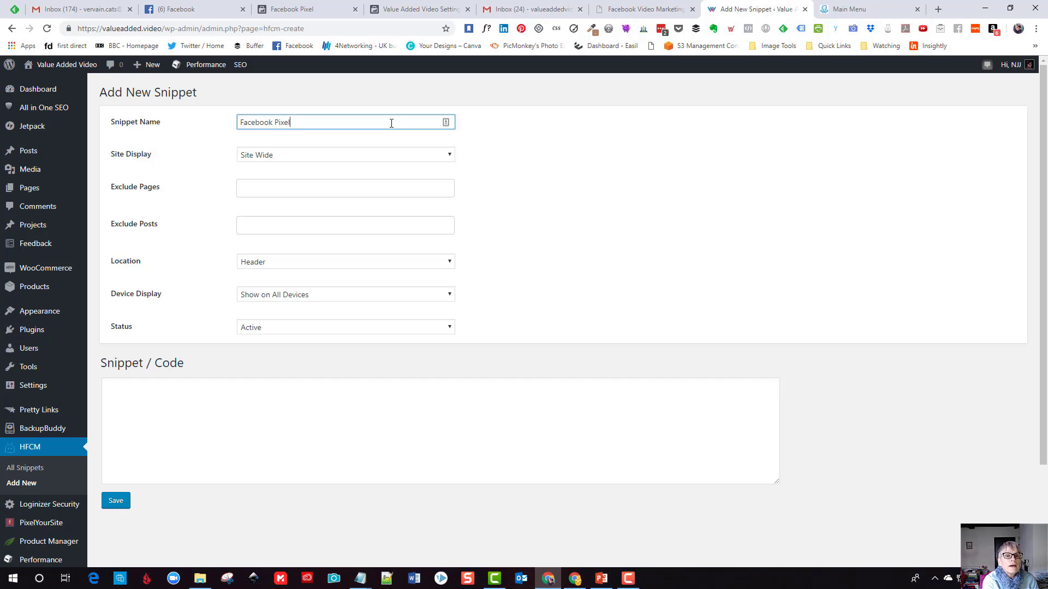
left_click(449, 157)
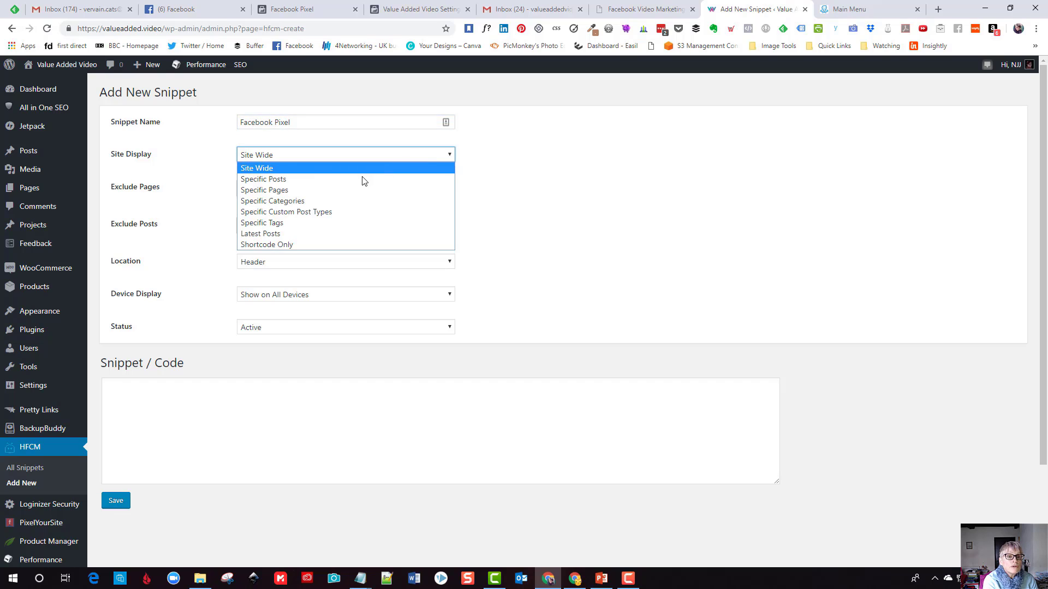
left_click(519, 156)
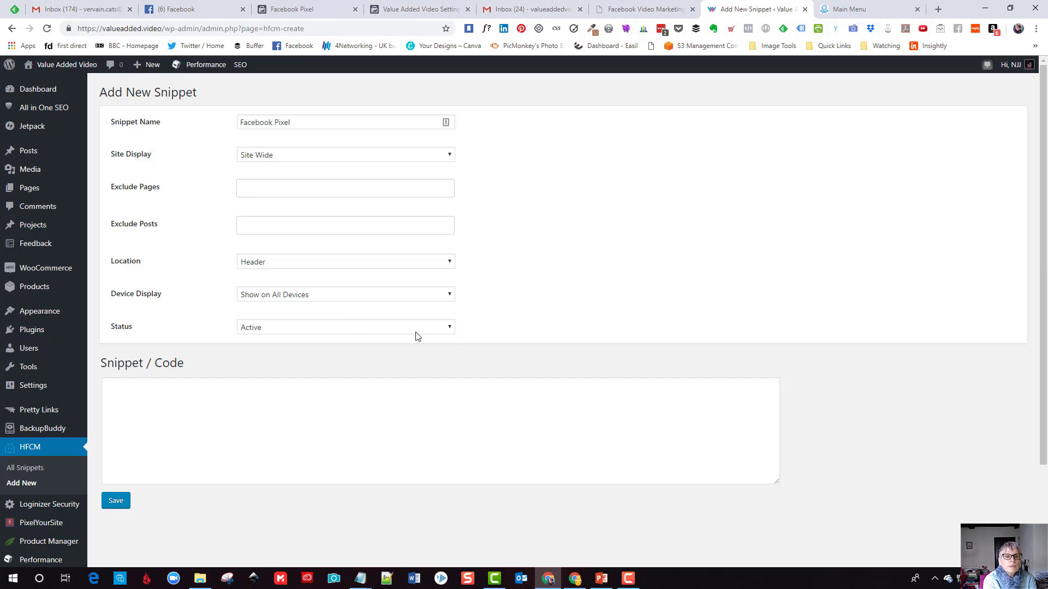
Step: Paste the copied Facebook pixel code into the snippet's code area and check it from its first line
left_click(248, 388)
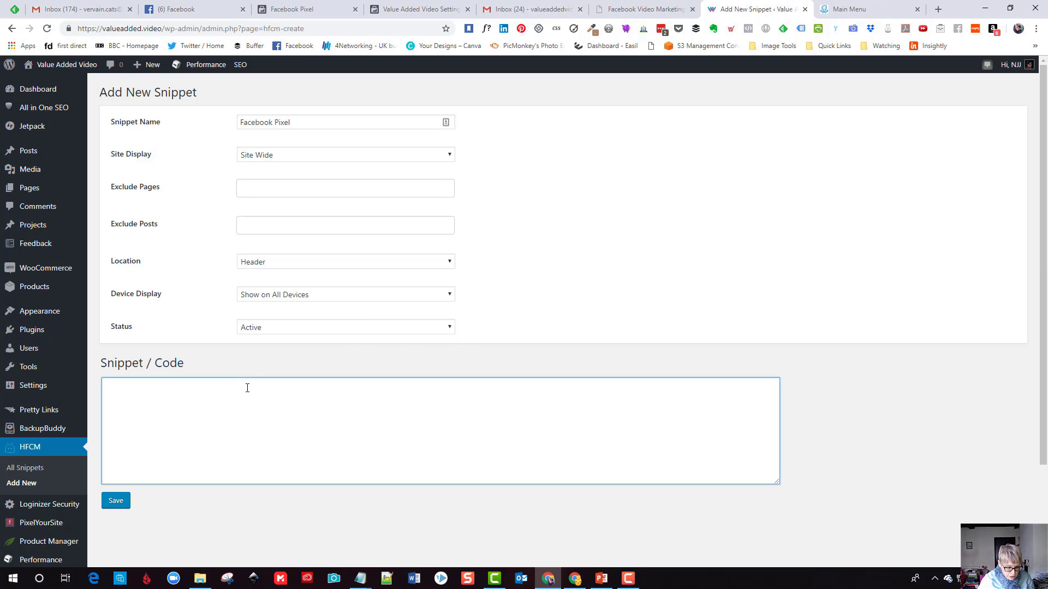
key("ctrl+v")
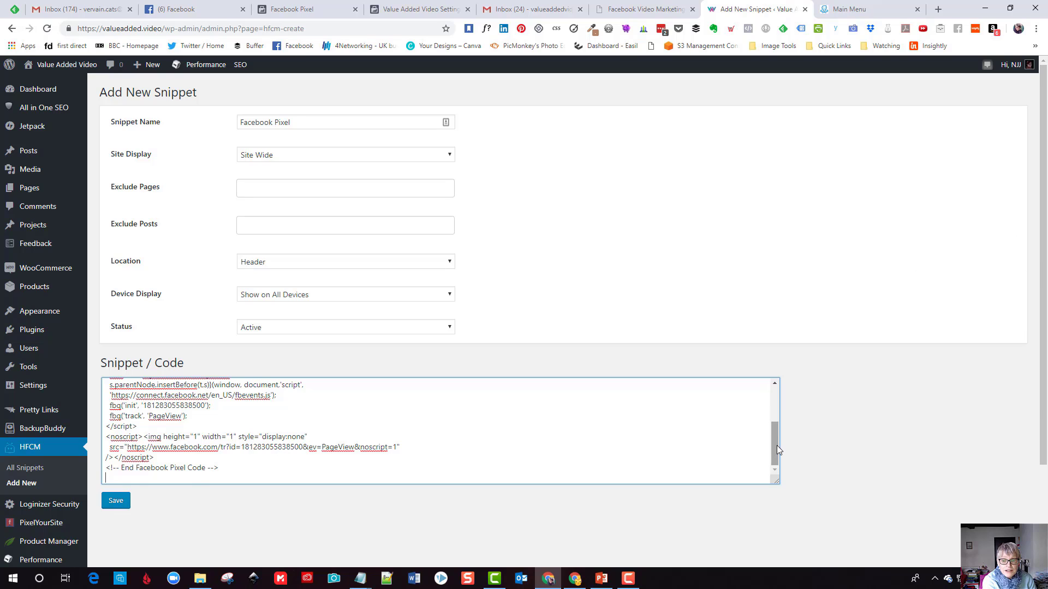
left_click_drag(777, 445, 791, 381)
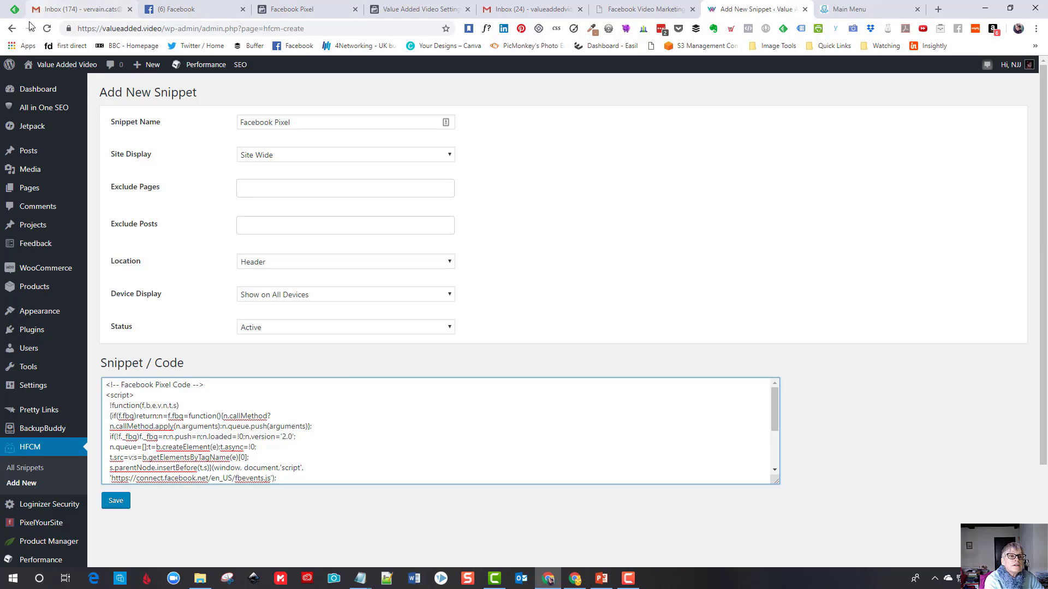
Step: Visit the website's front end and check its installed pixel and events with Facebook Pixel Helper
mouse_move(65, 71)
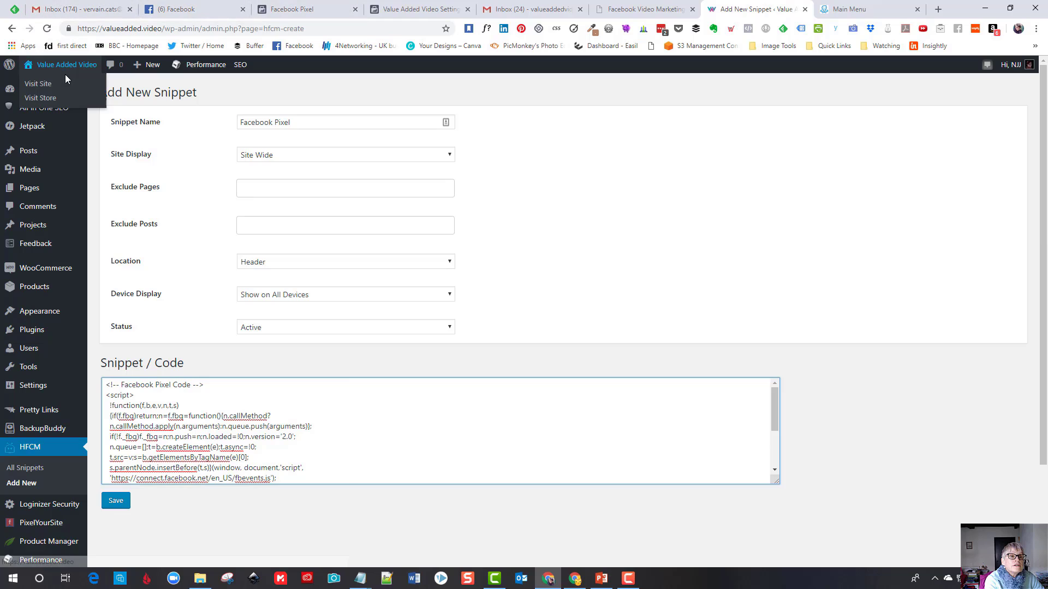
left_click(33, 89)
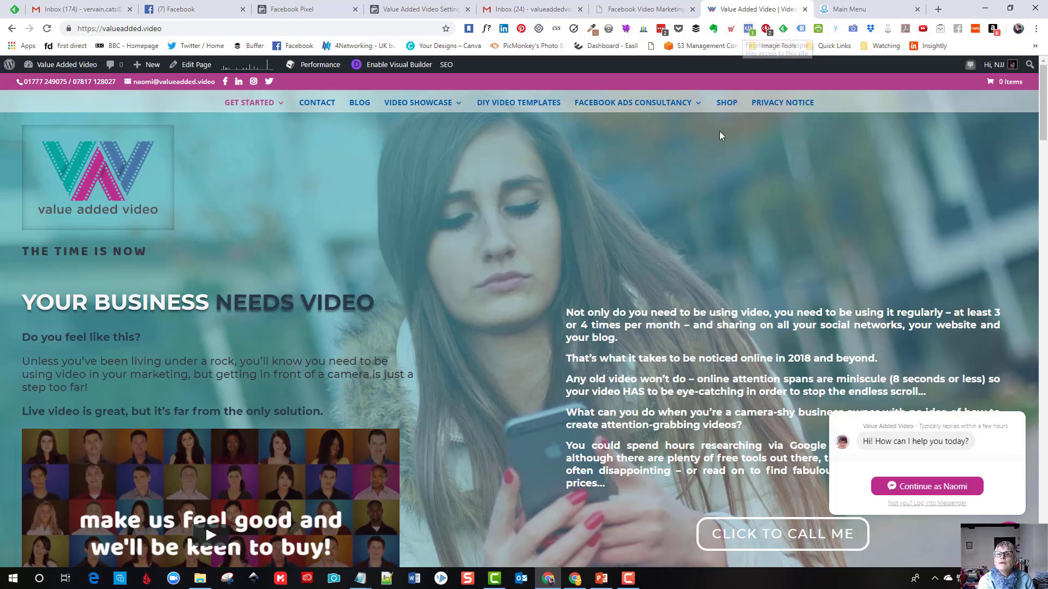
left_click(747, 29)
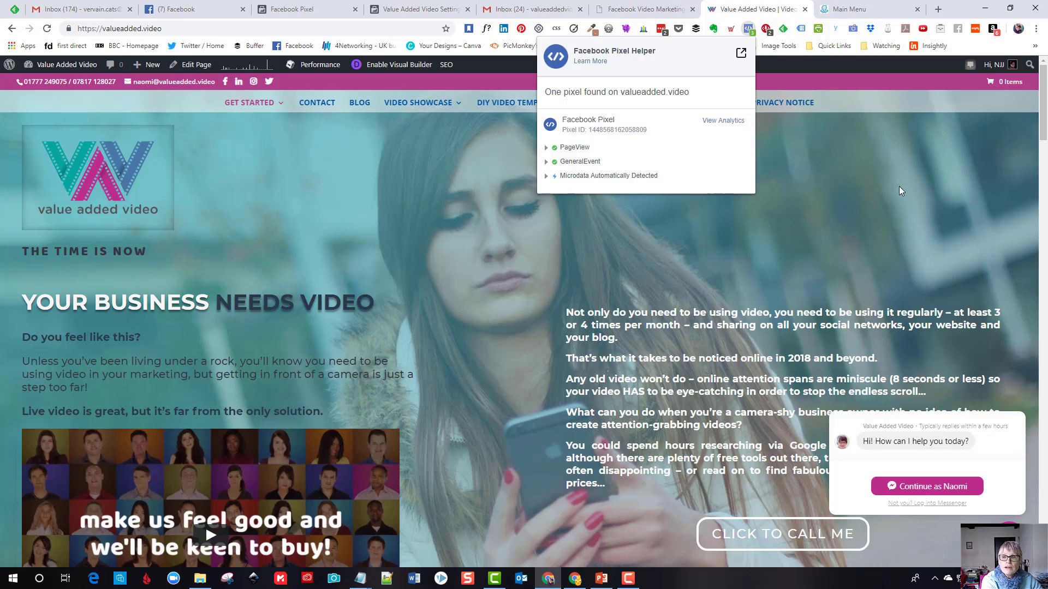
left_click(905, 208)
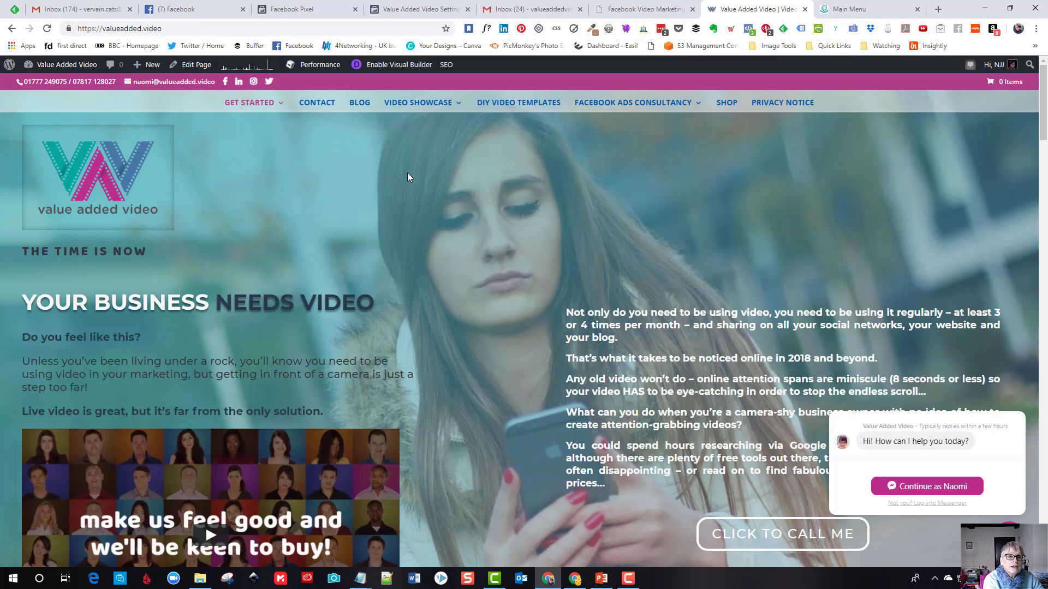
Step: Return to Facebook Events Manager and open the ad account's Audiences page
left_click(299, 11)
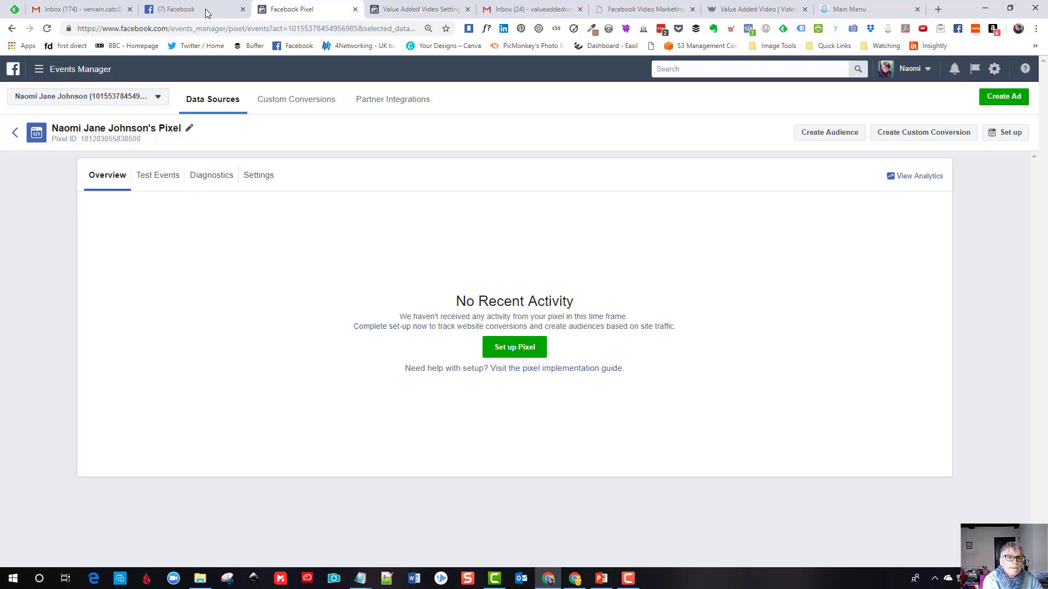
left_click(44, 75)
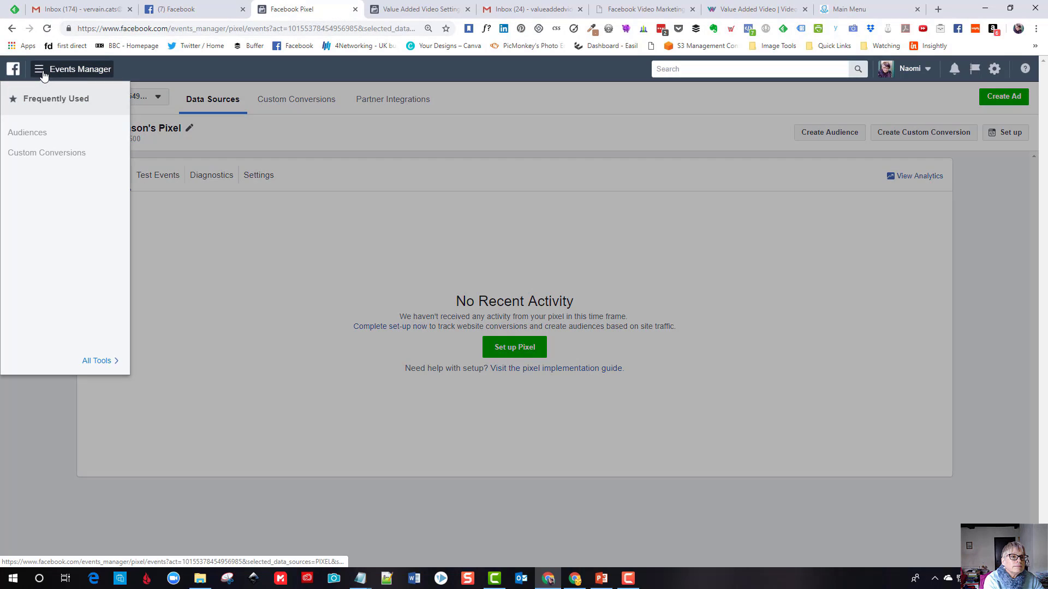
left_click(22, 136)
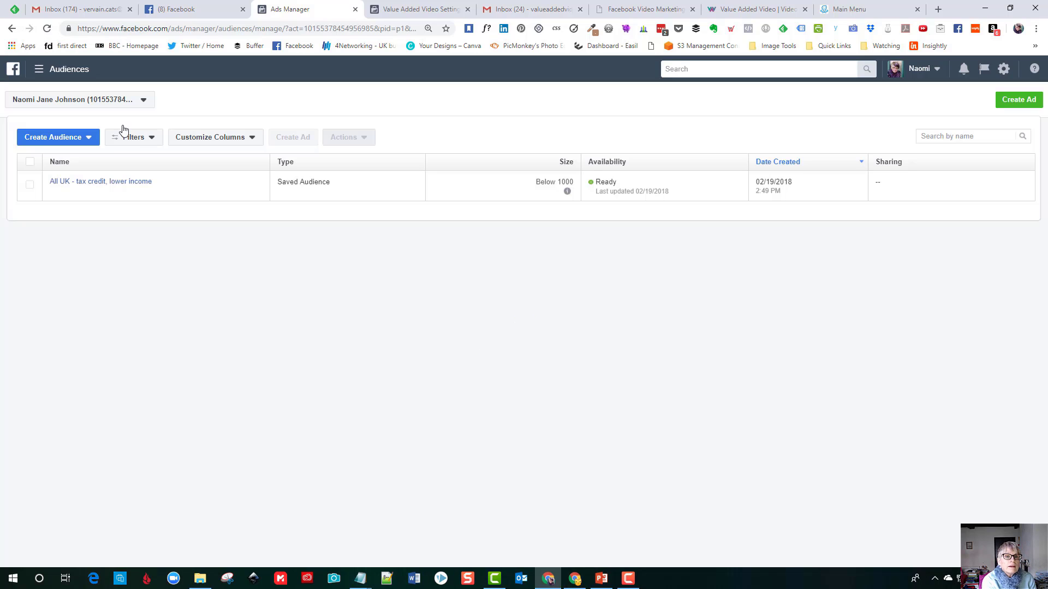
Step: Start a new custom audience based on Website Traffic
left_click(69, 140)
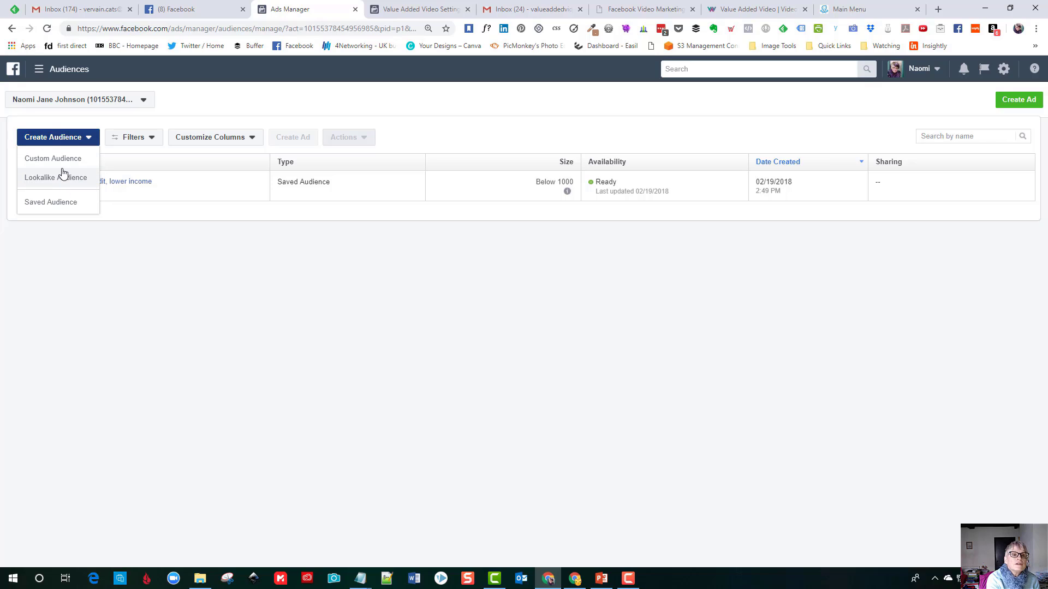
left_click(58, 159)
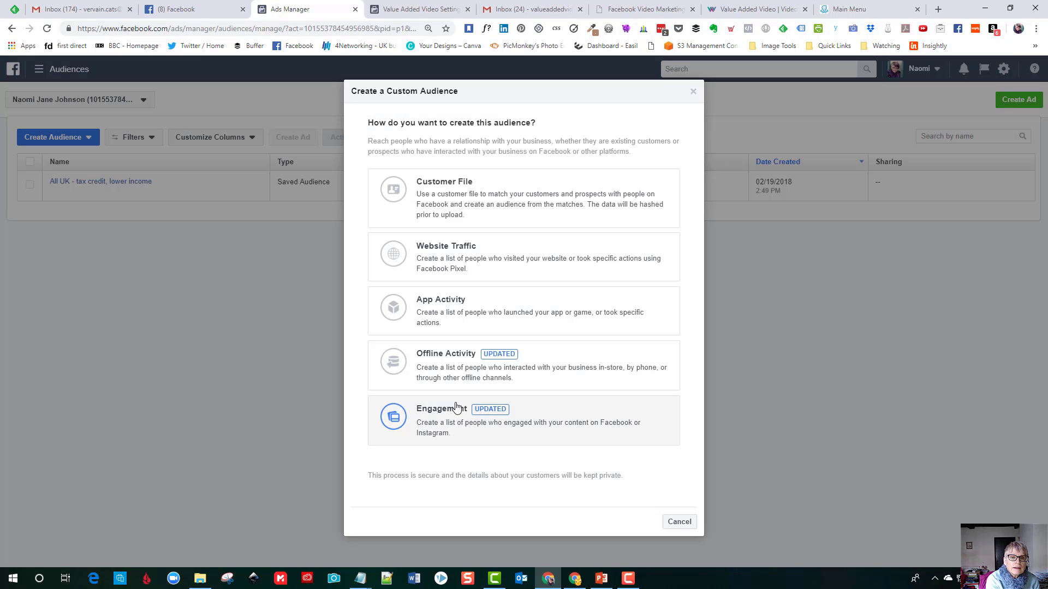
left_click(505, 269)
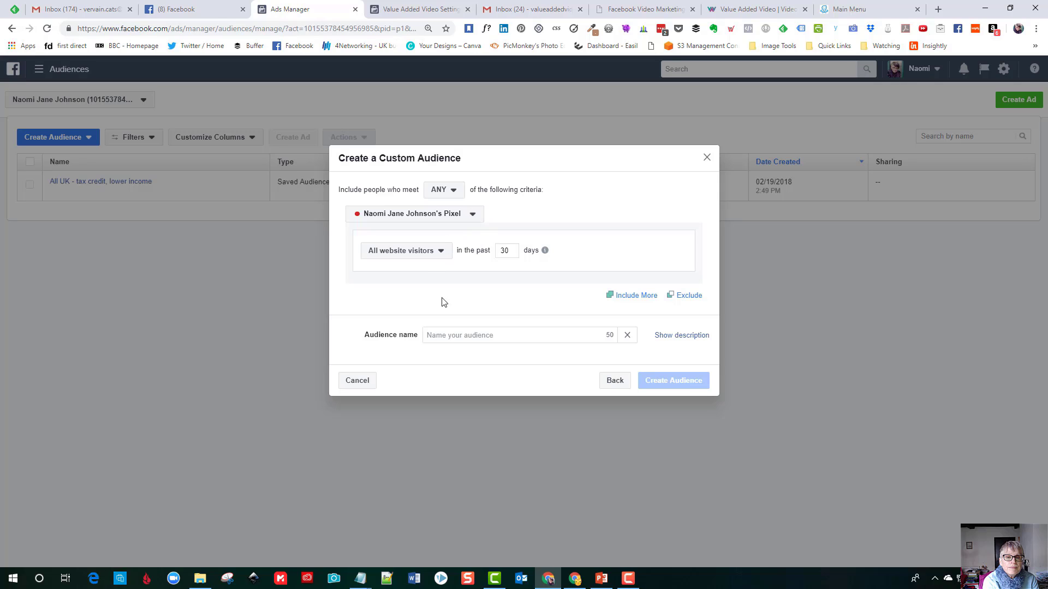
Step: Set the all-website-visitors criterion to cover the past 180 days
left_click(454, 336)
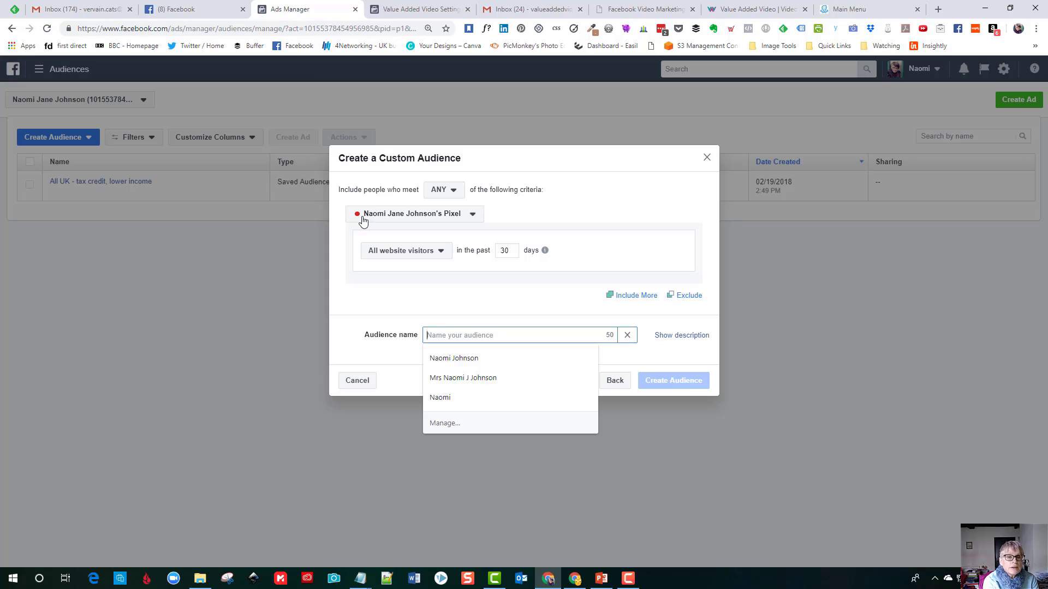
left_click(539, 218)
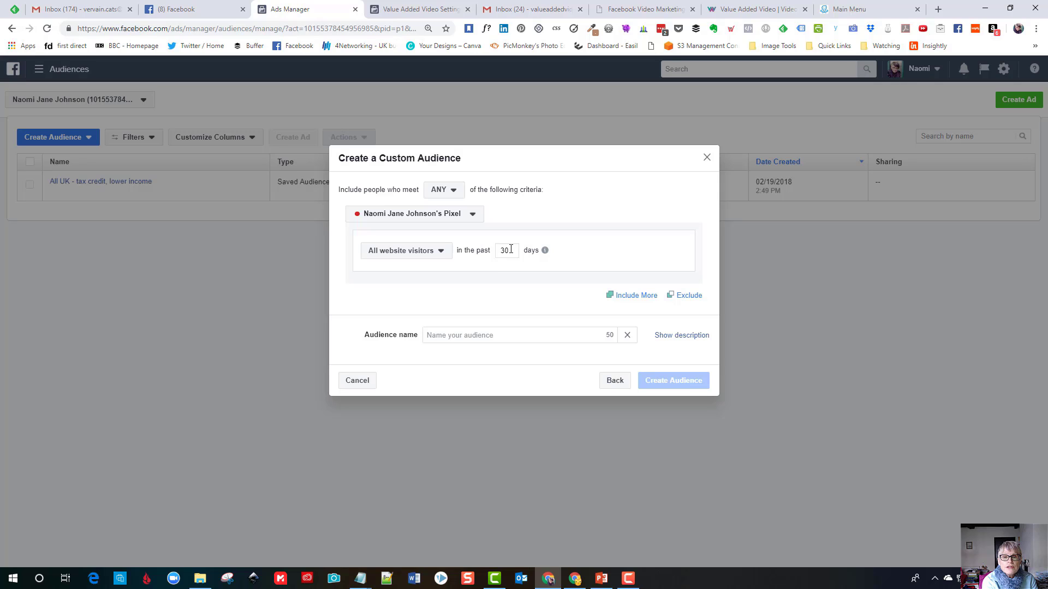
left_click_drag(513, 250, 498, 255)
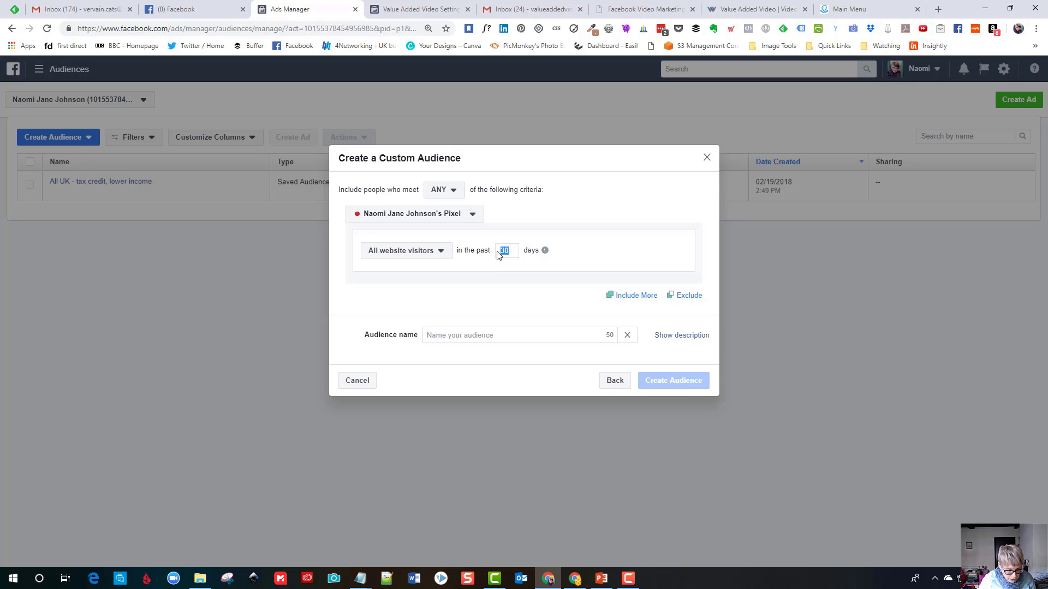
type("18")
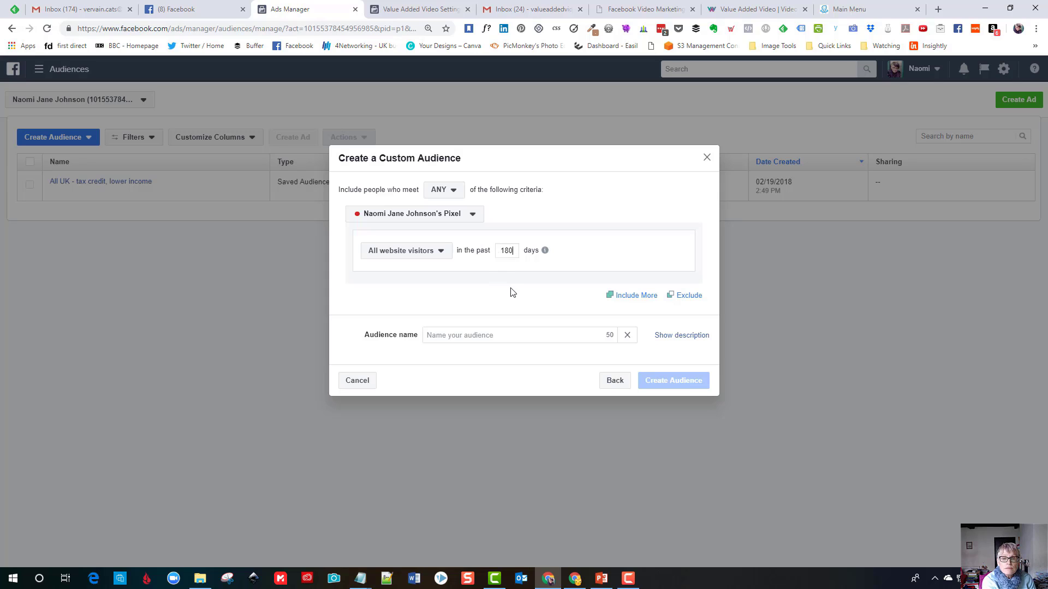
Step: Name the custom audience "all website visitors"
left_click(443, 336)
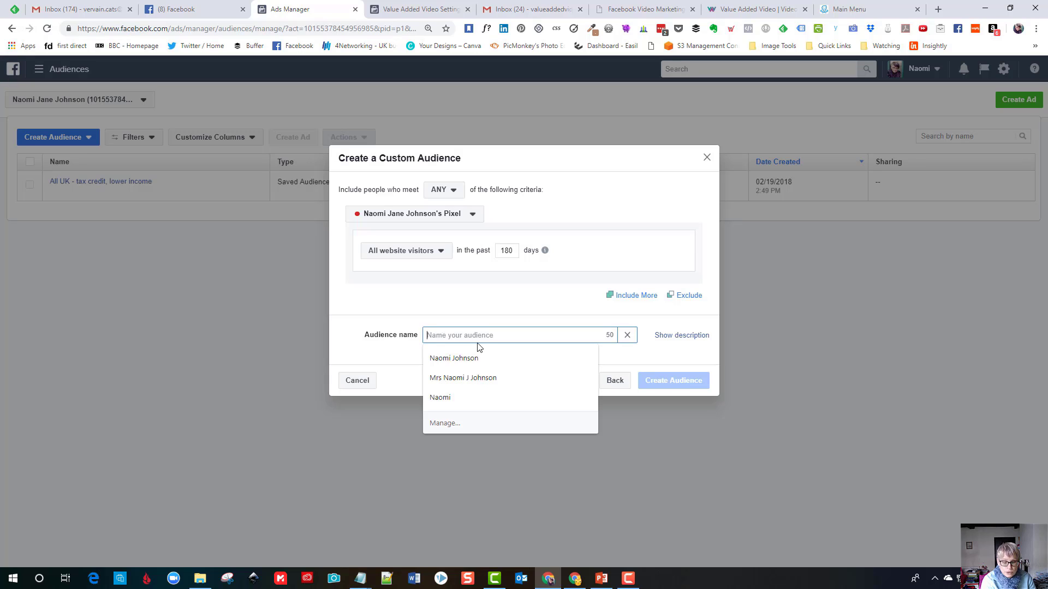
type("tag")
key("BackSpace")
key("BackSpace")
key("BackSpace")
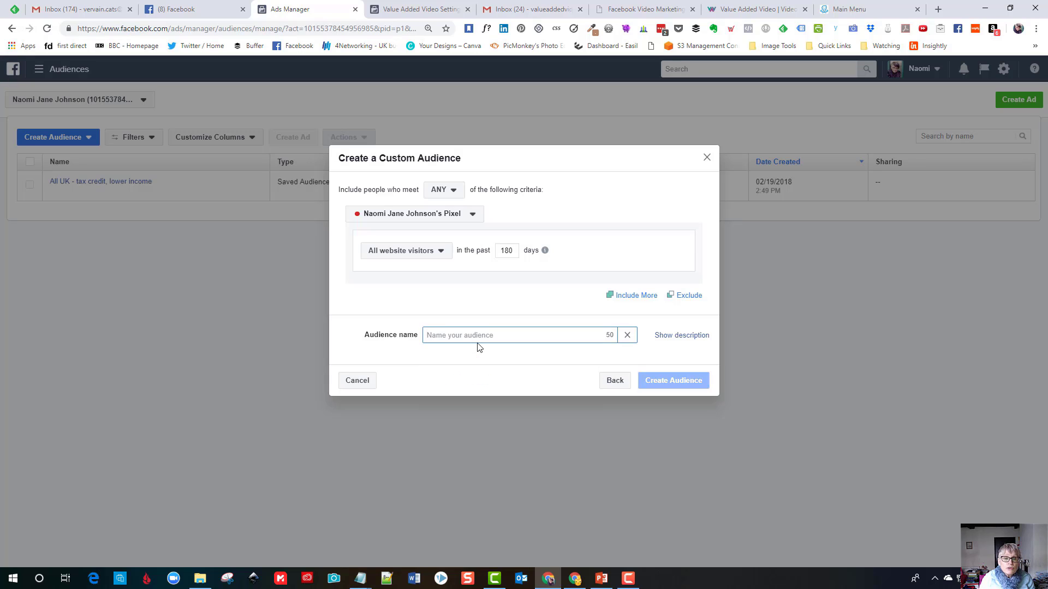
type("a")
key("BackSpace")
left_click(442, 336)
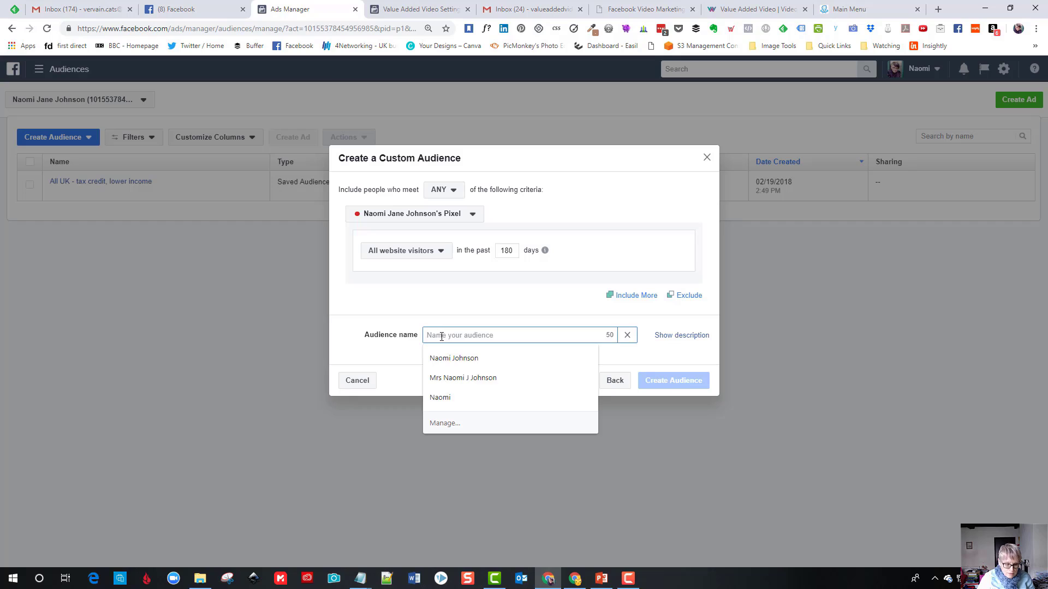
type("all wesb")
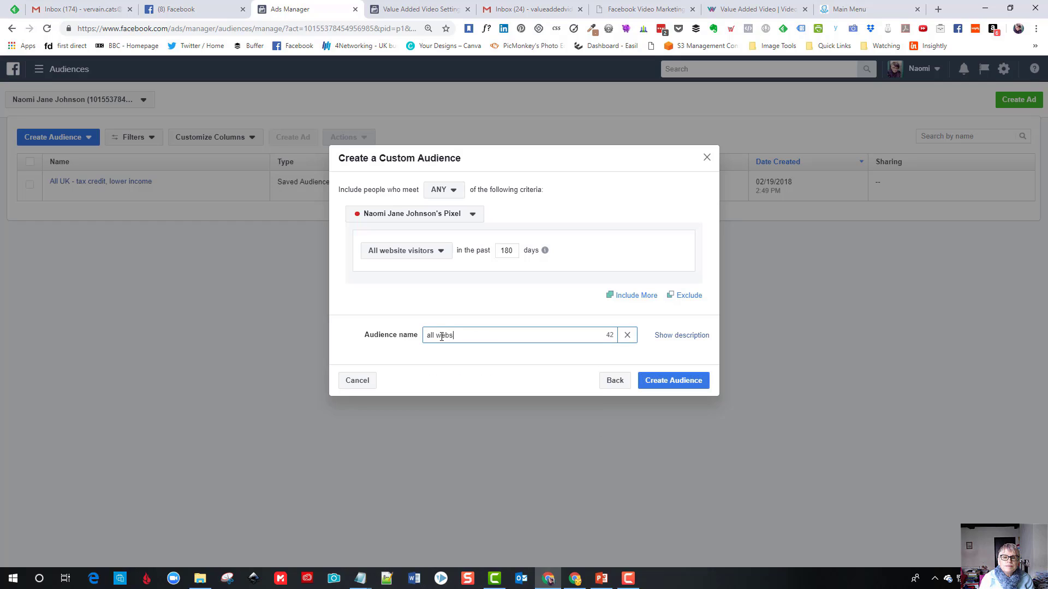
type("ite visi")
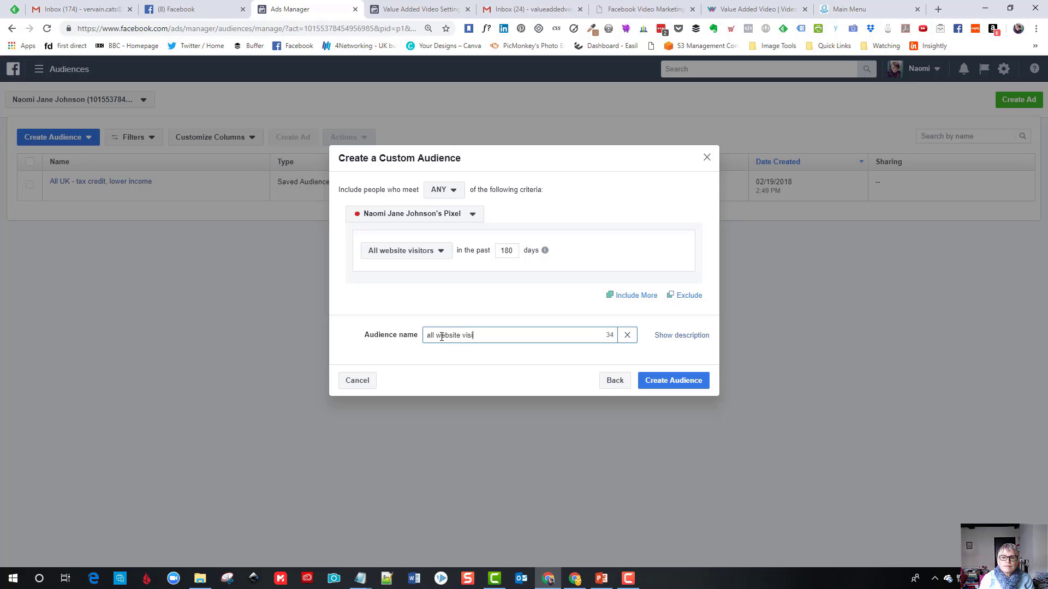
type("tors")
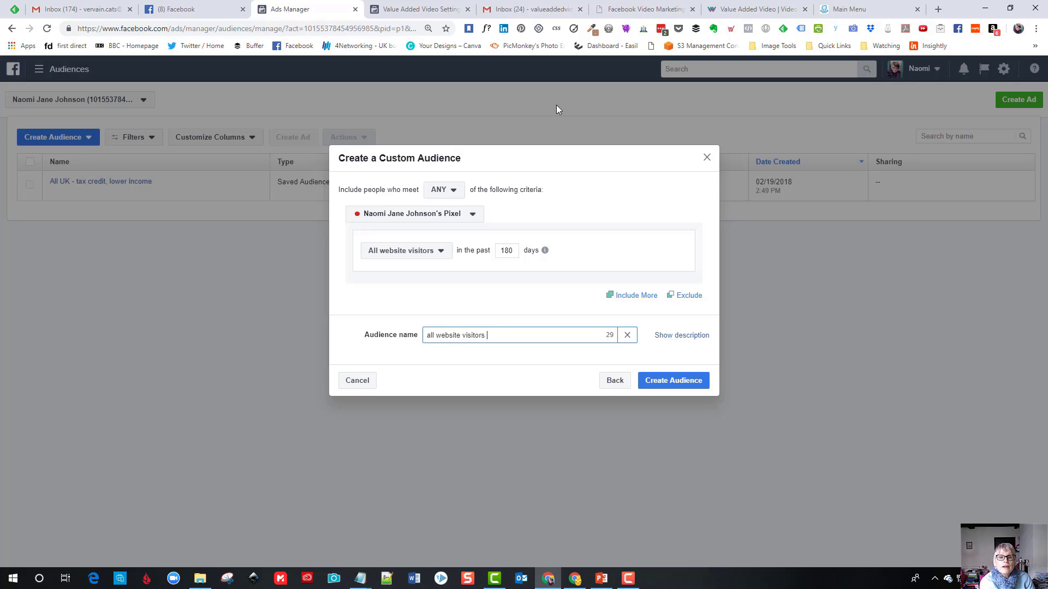